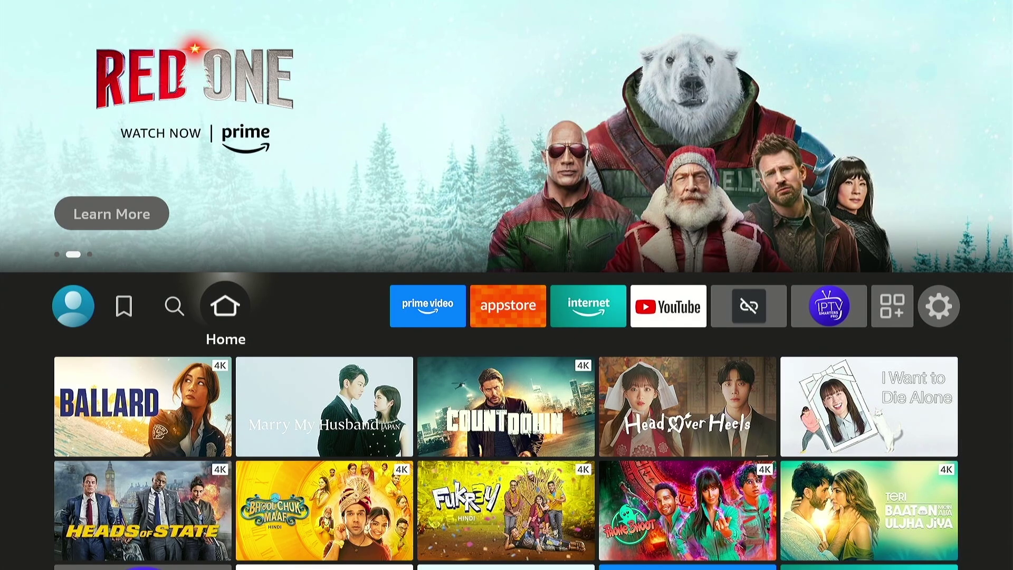
- Move focus left to the Find (magnifier) option on the home screen
key("Left")
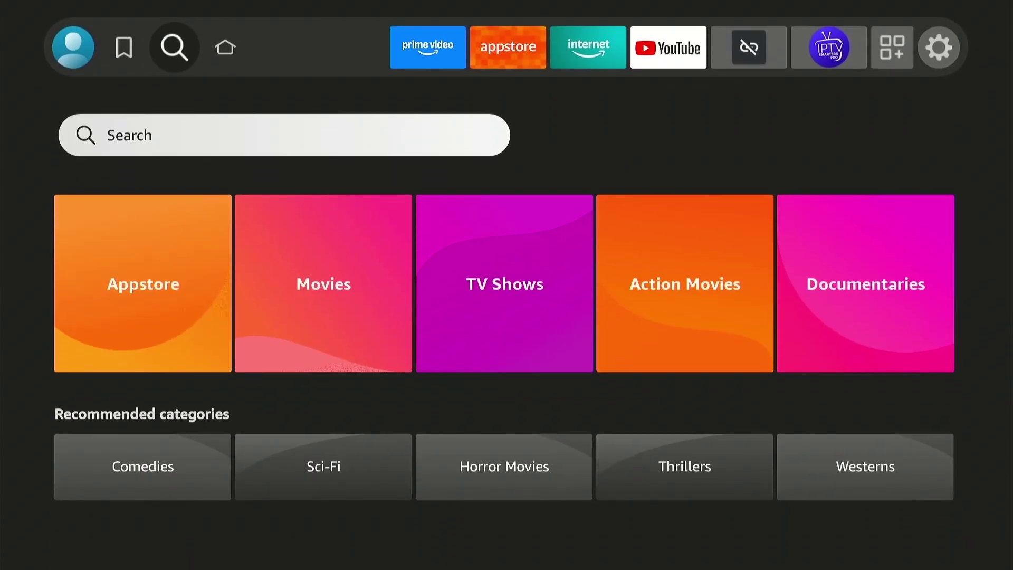
- Enter D on the search keyboard and pick the Downloader suggestion
key("Return")
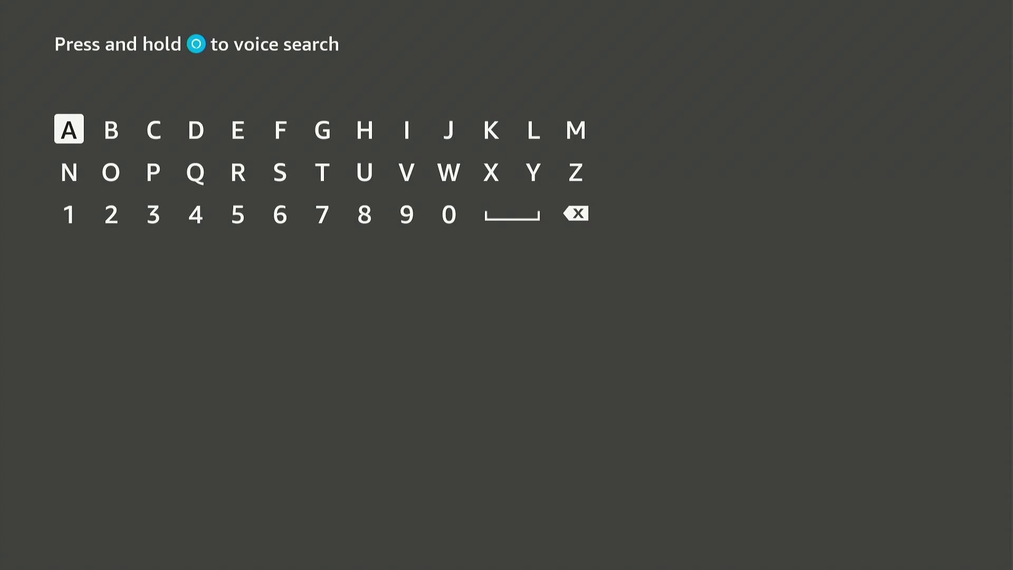
key("Right")
key("Right")
key("Right")
key("Return")
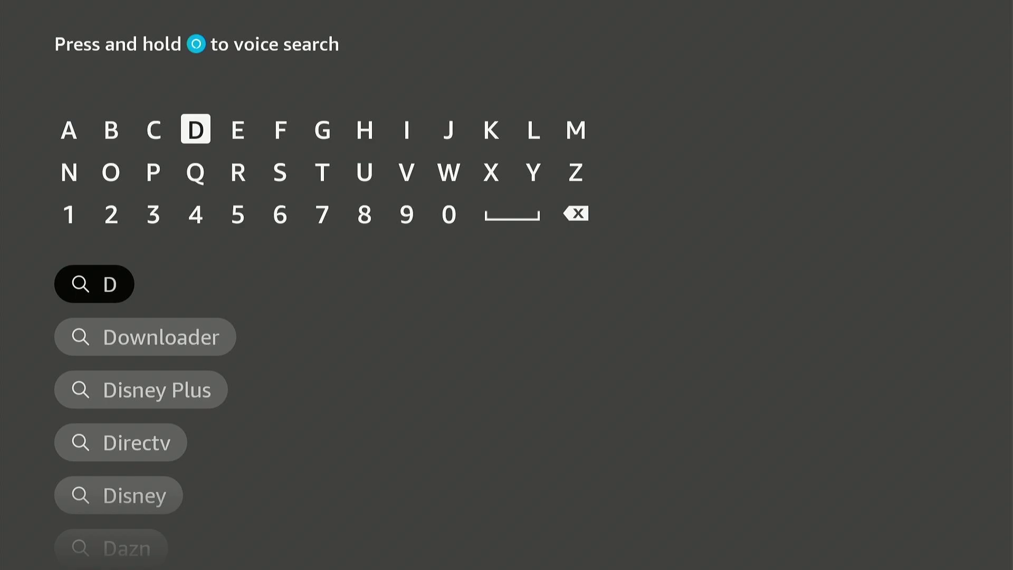
key("Down")
key("Down")
key("Down")
key("Down")
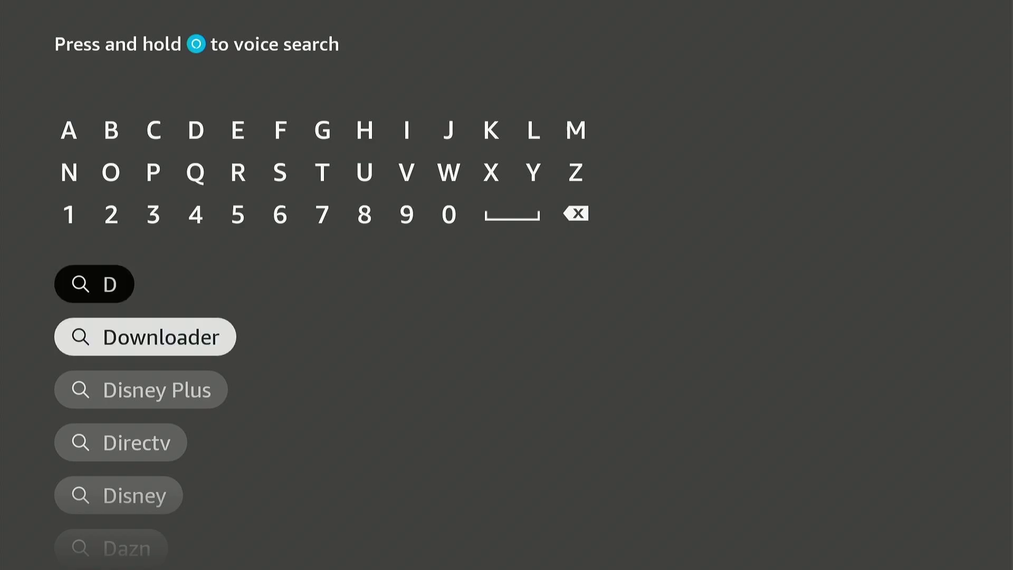
key("Return")
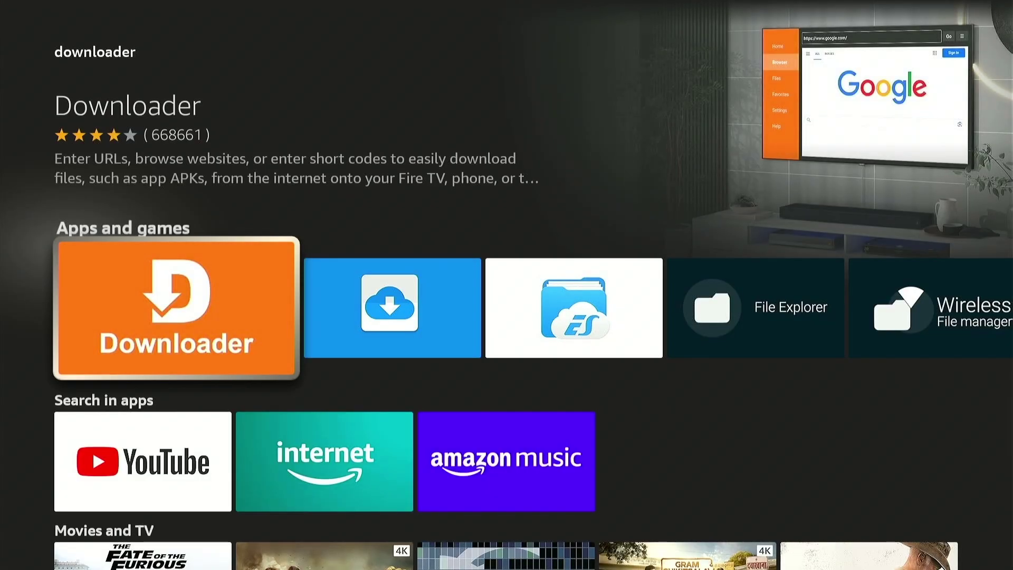
- Install Downloader from its store page and bring up the quick settings menu
key("Return")
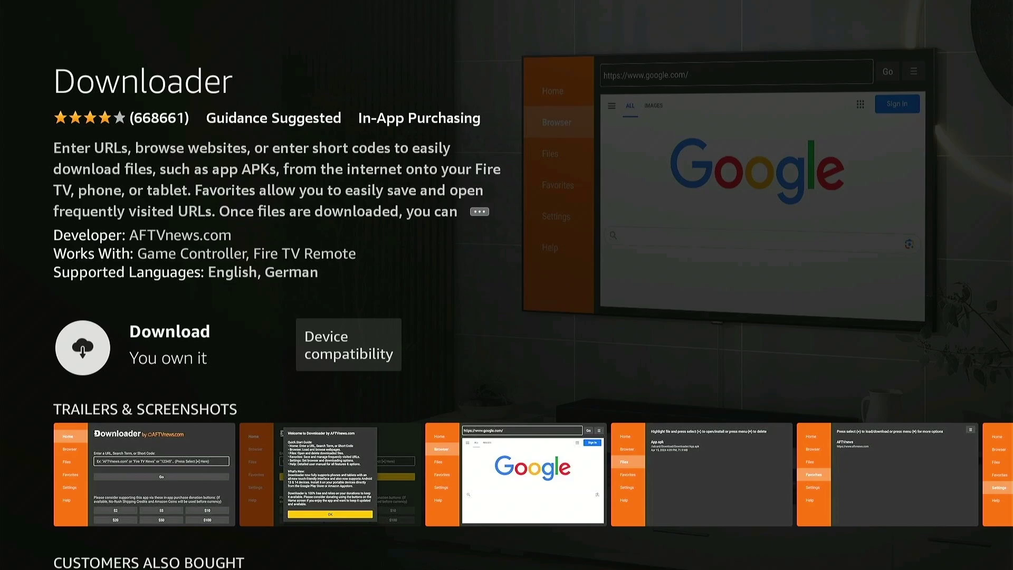
key("Return")
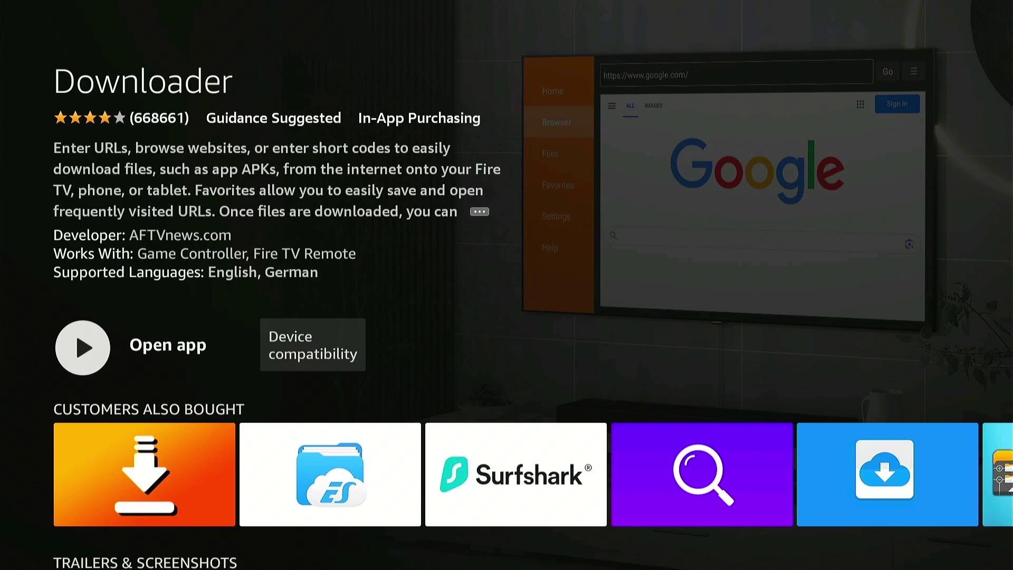
key("Home")
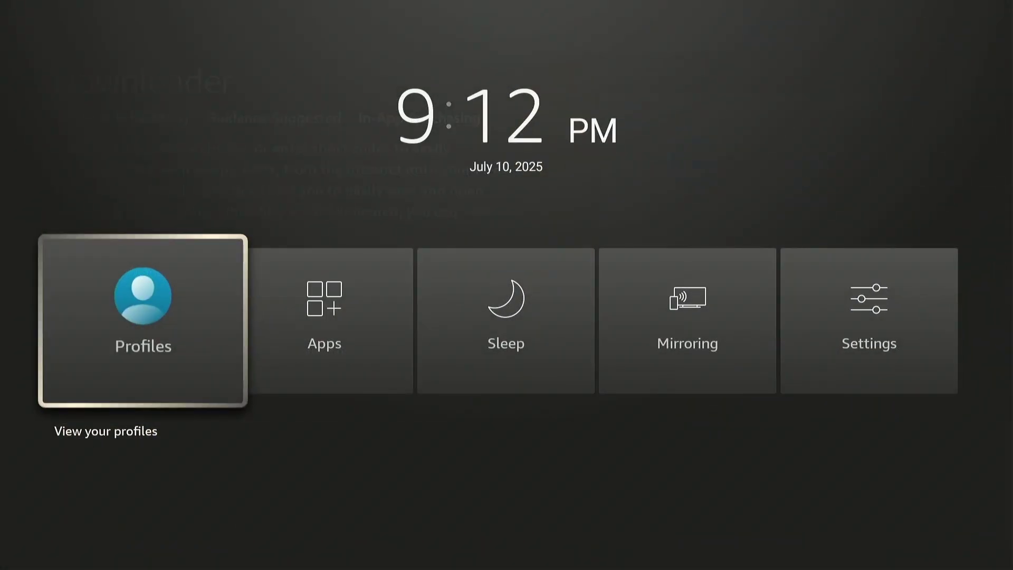
- Open Settings from the quick menu and go into My Fire TV
key("Right")
key("Right")
key("Right")
key("Right")
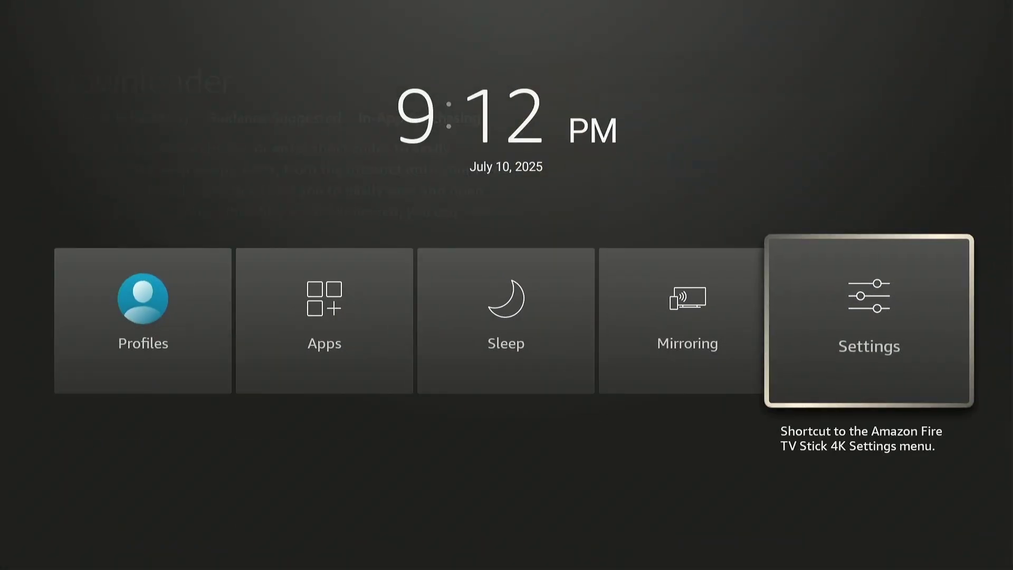
key("Return")
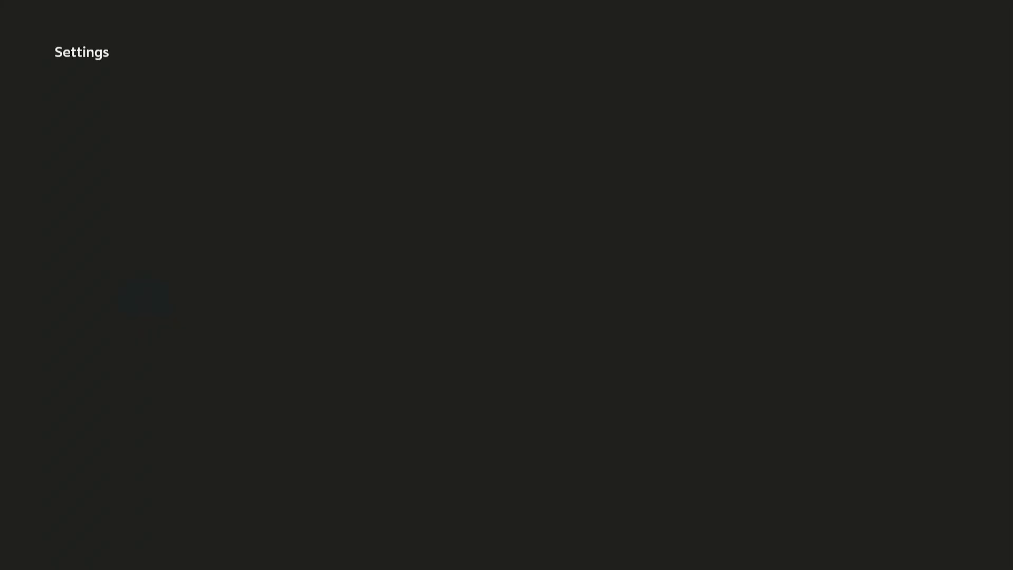
key("Right")
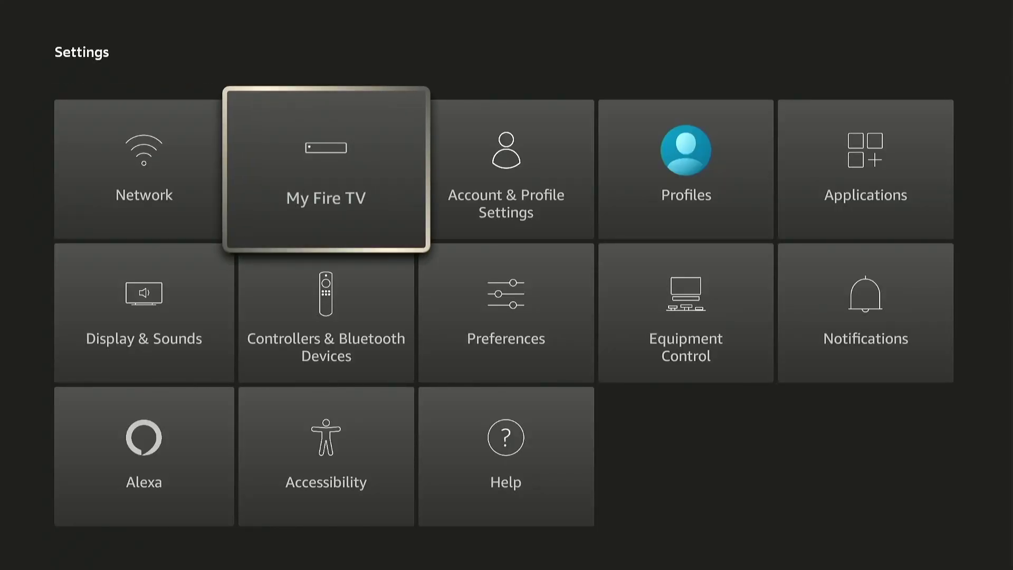
key("Return")
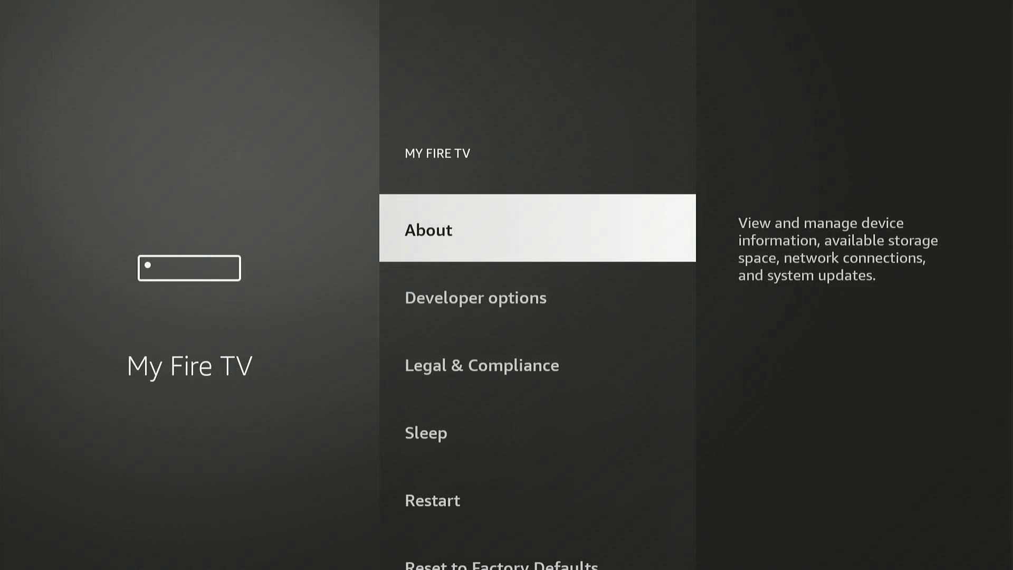
key("Down")
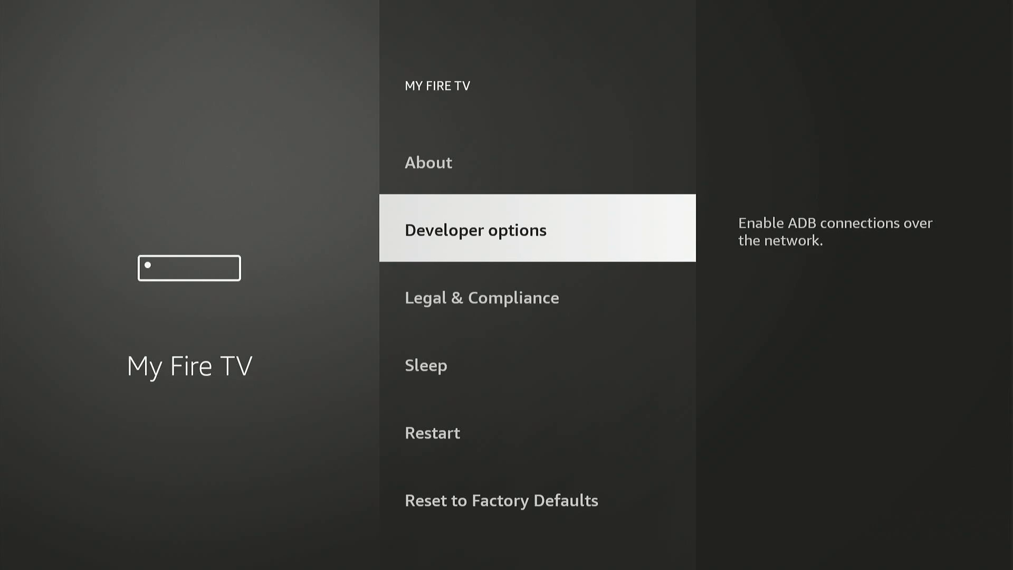
key("Up")
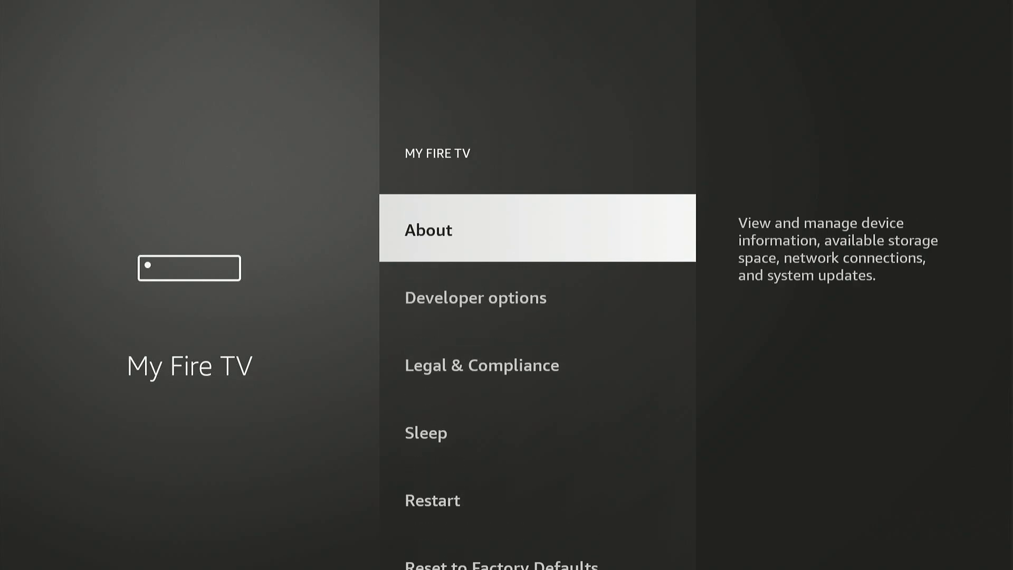
key("Return")
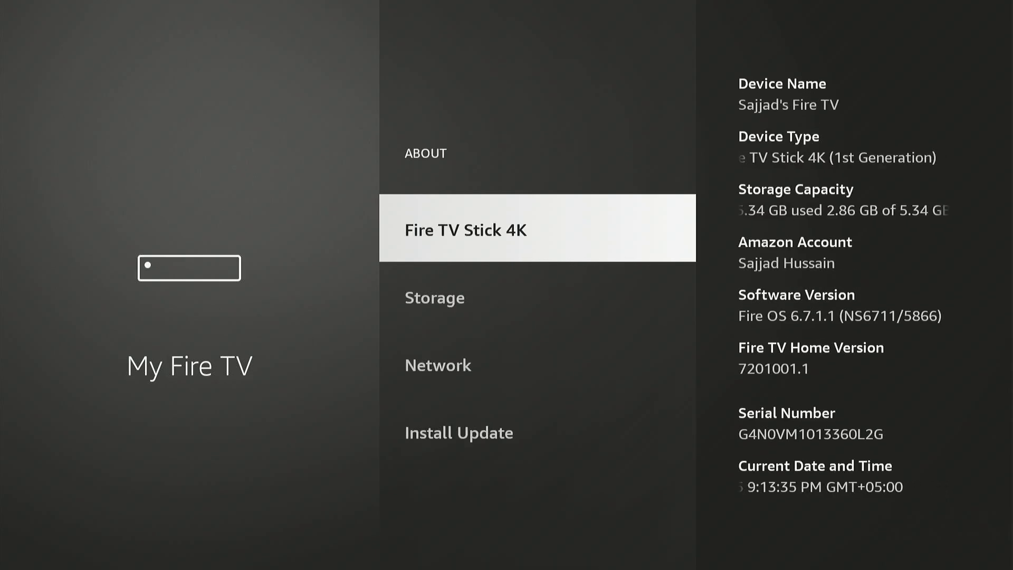
key("Return")
key("Return")
key("Return")
key("Return")
key("Return")
key("Return")
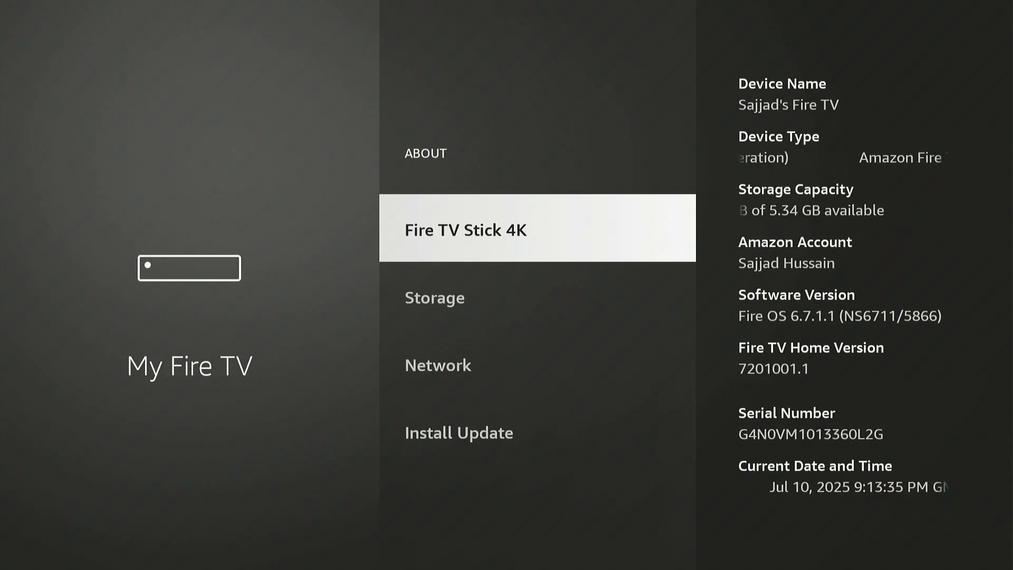
key("Return")
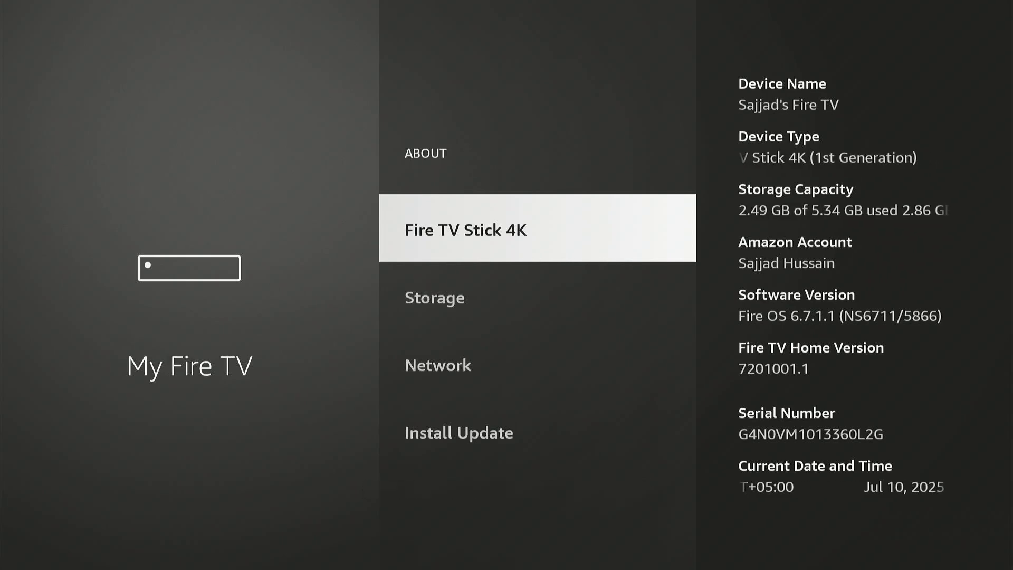
key("Escape")
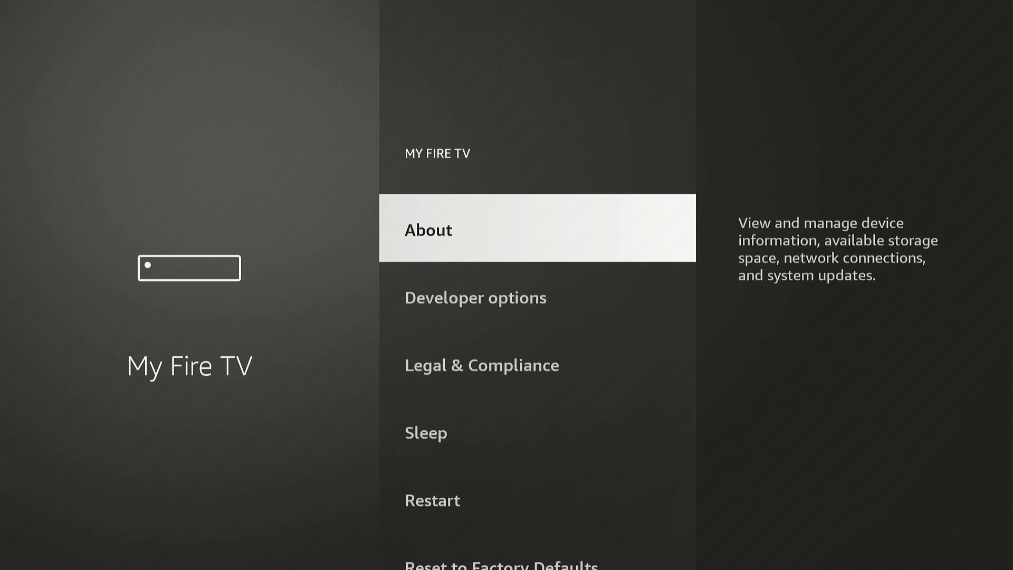
- Open Developer options and switch ADB debugging ON, leaving Apps from Unknown Sources OFF
key("Down")
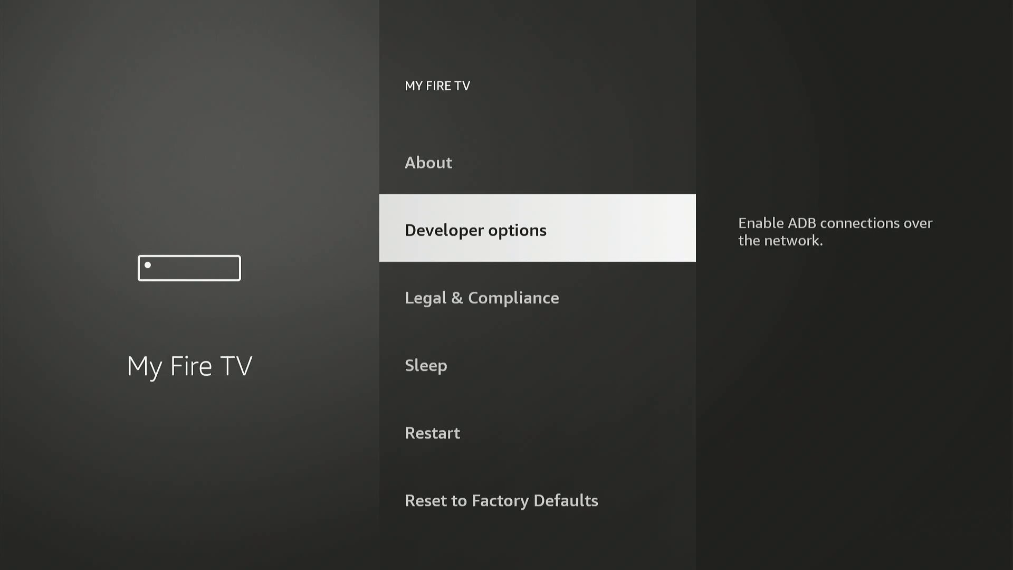
key("Return")
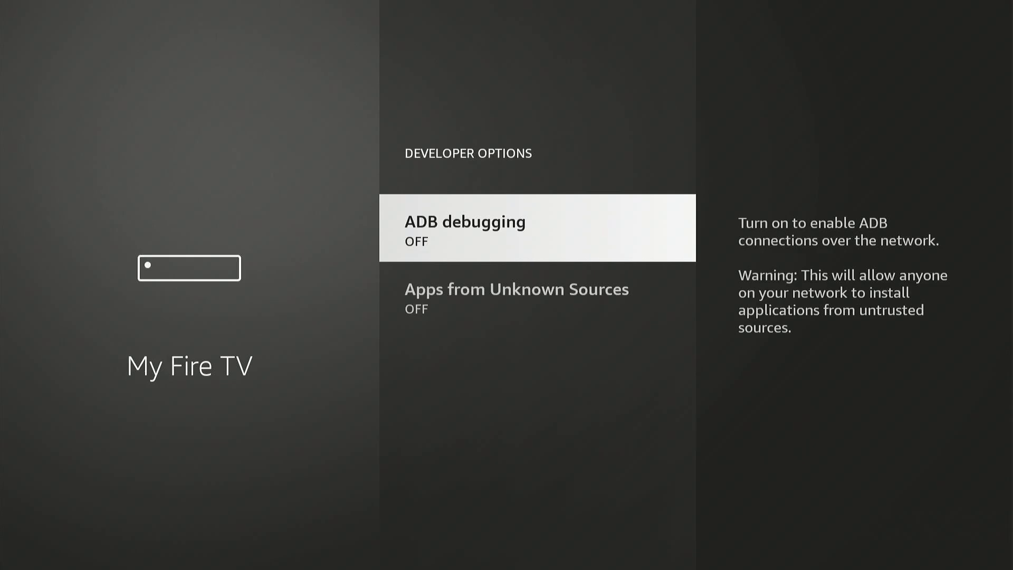
key("Down")
key("Up")
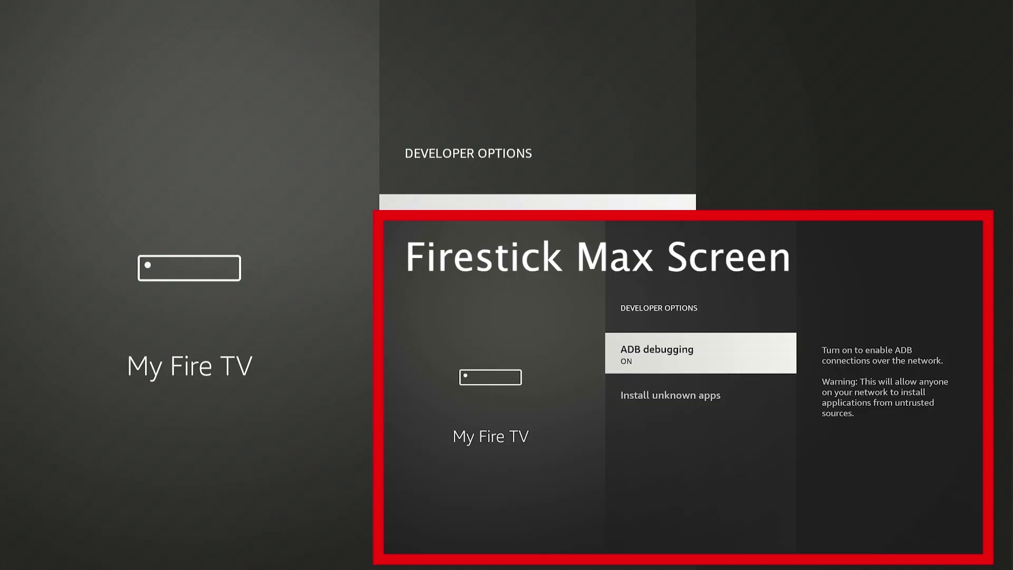
key("Down")
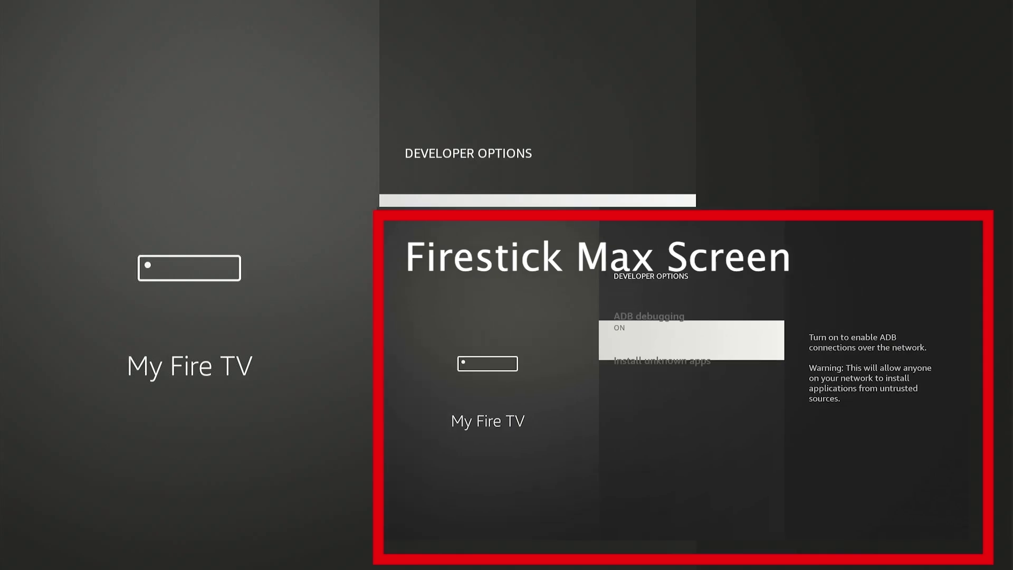
key("Return")
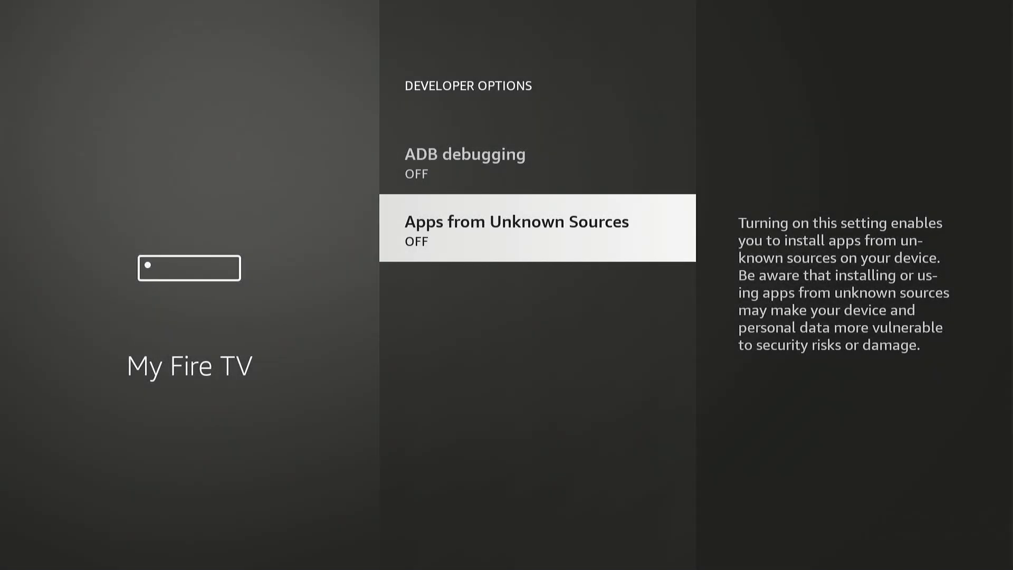
key("Up")
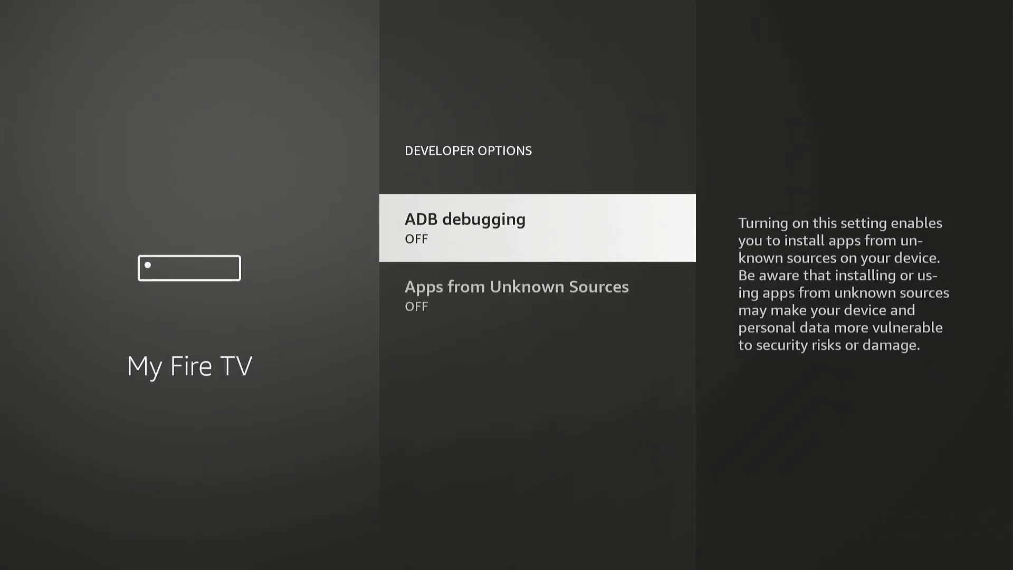
key("Down")
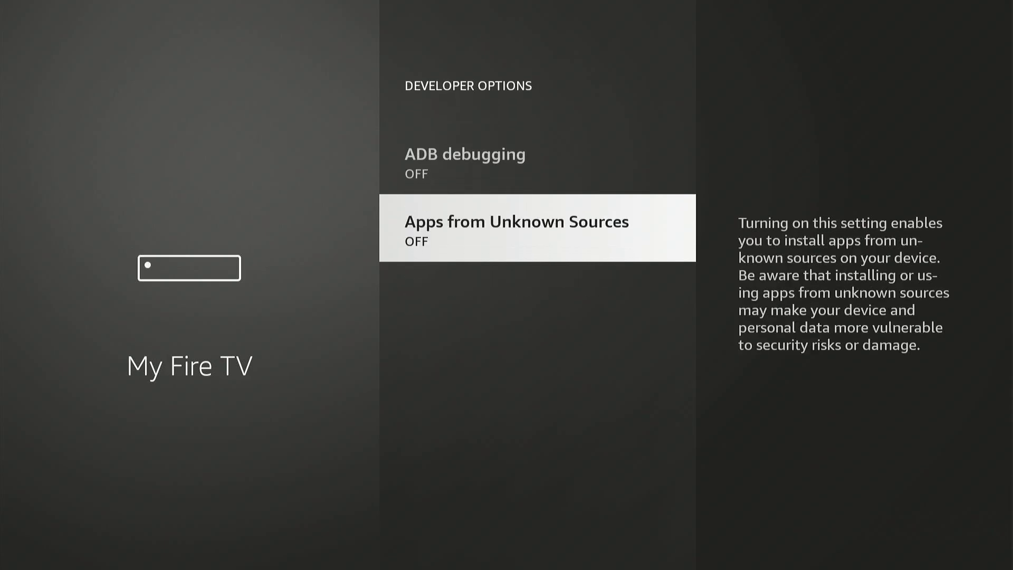
key("Up")
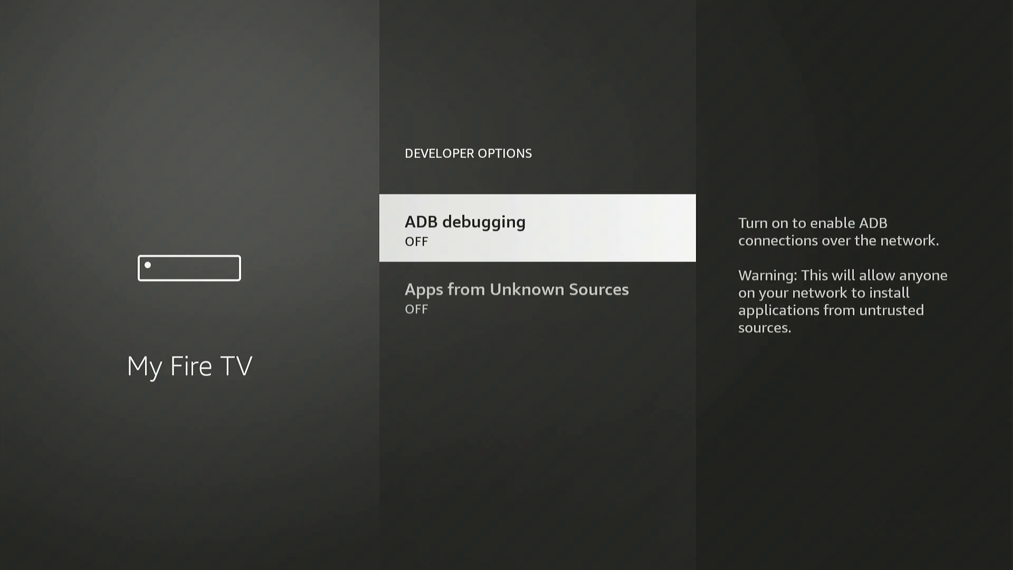
key("Return")
- Turn Apps from Unknown Sources ON through the warning, then show quick settings
key("Down")
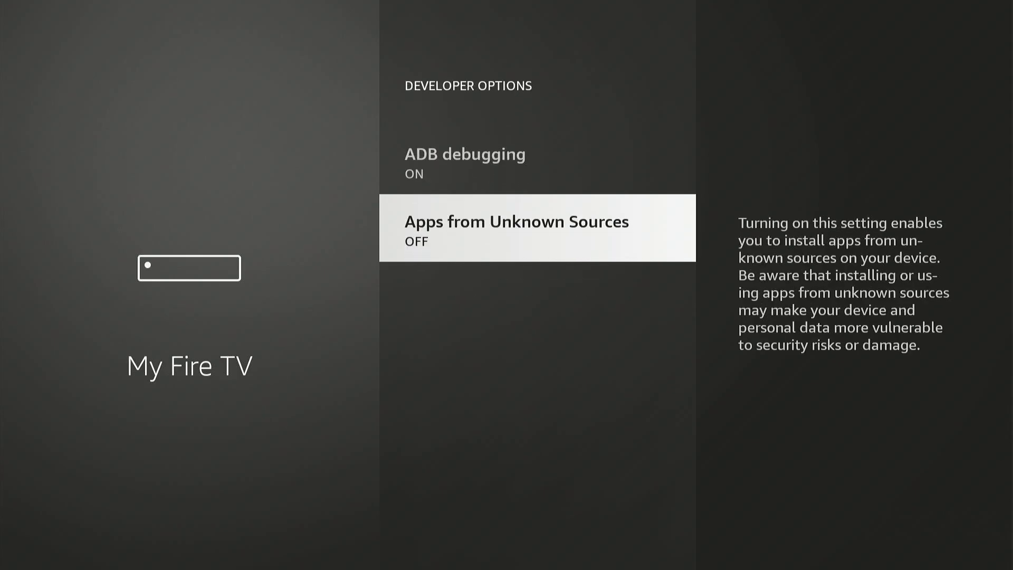
key("Return")
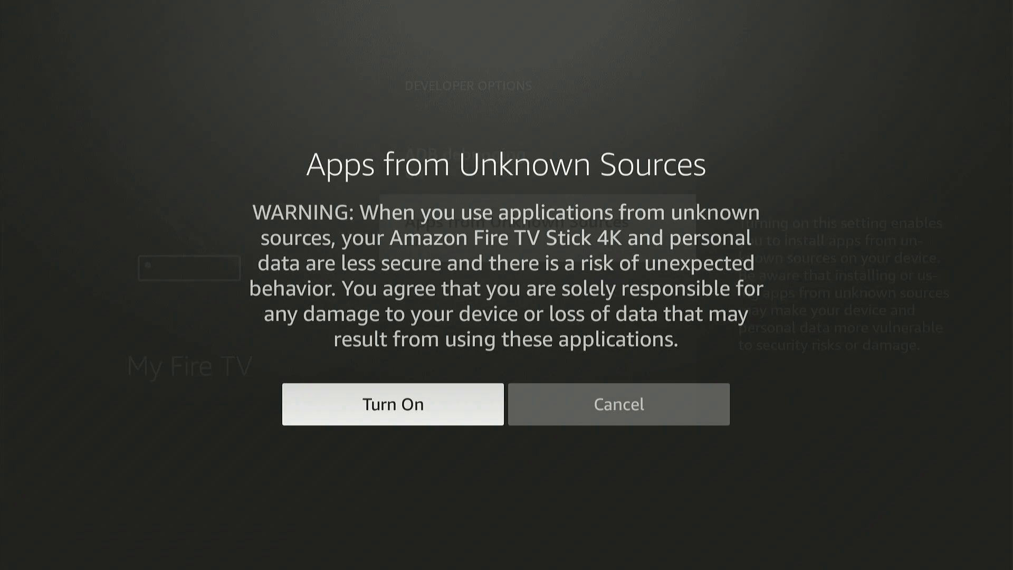
key("Return")
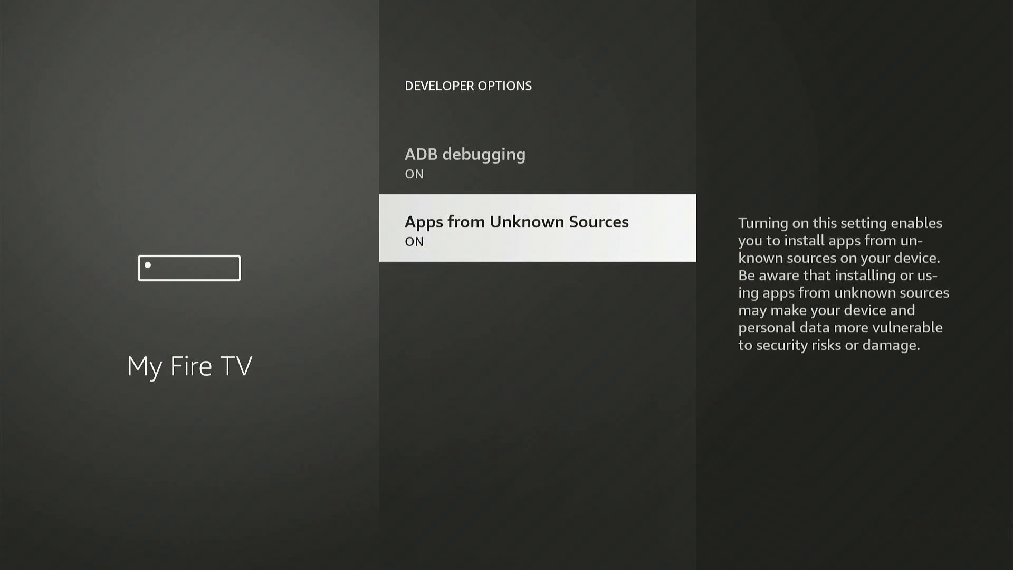
key("Home")
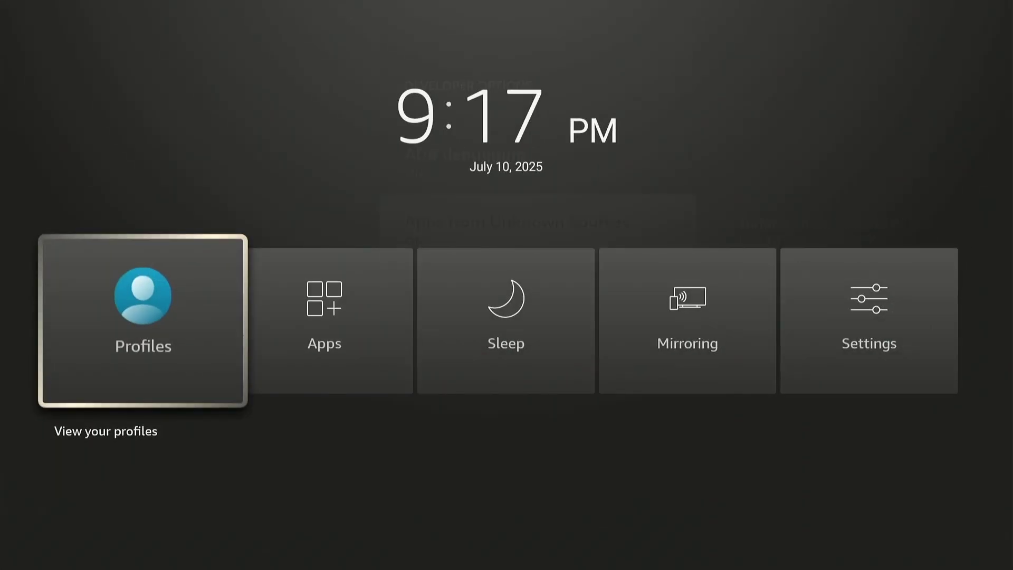
- Open Your Apps & Games from quick settings and launch the Downloader tile
key("Right")
key("Return")
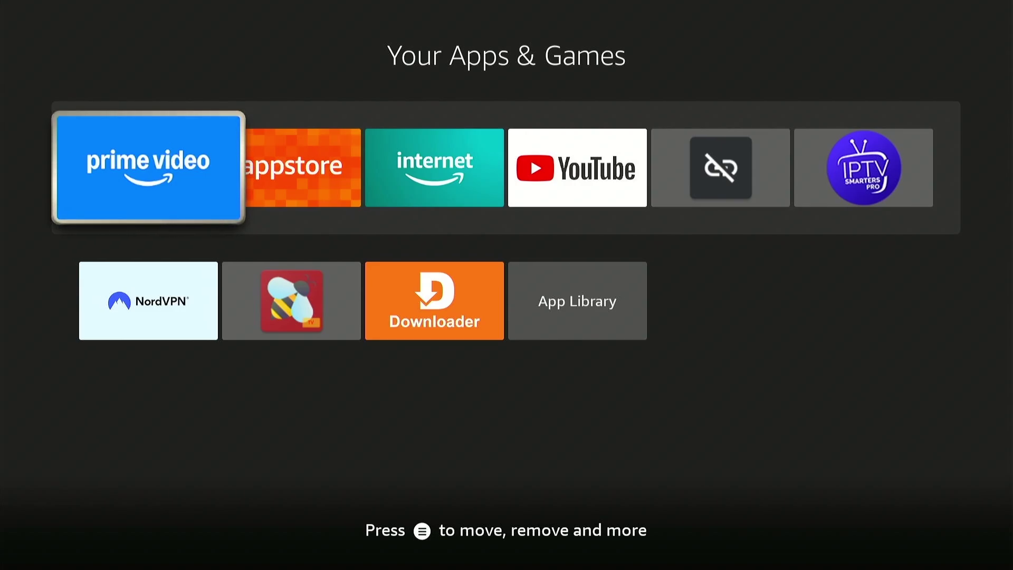
key("Down")
key("Right")
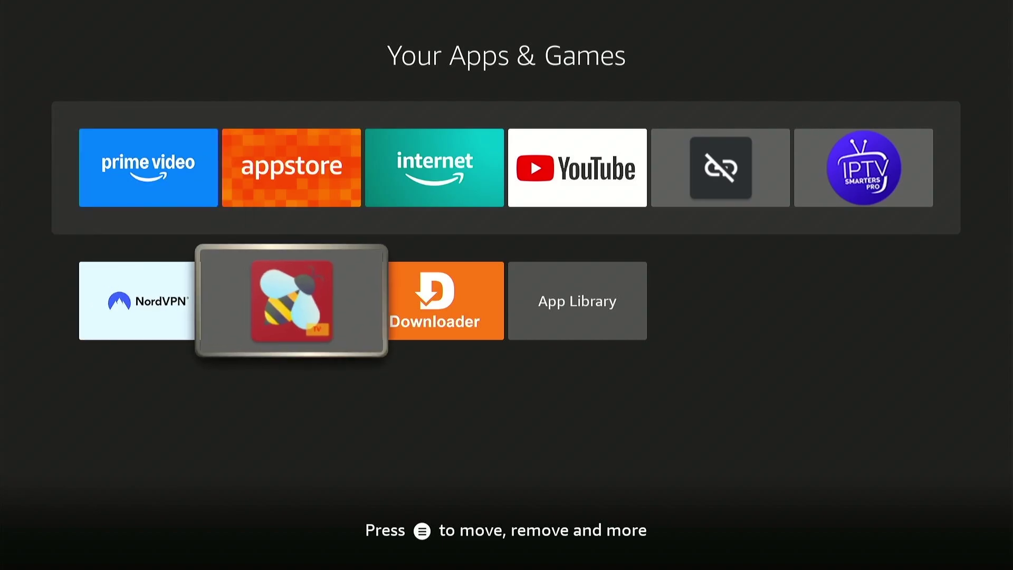
key("Right")
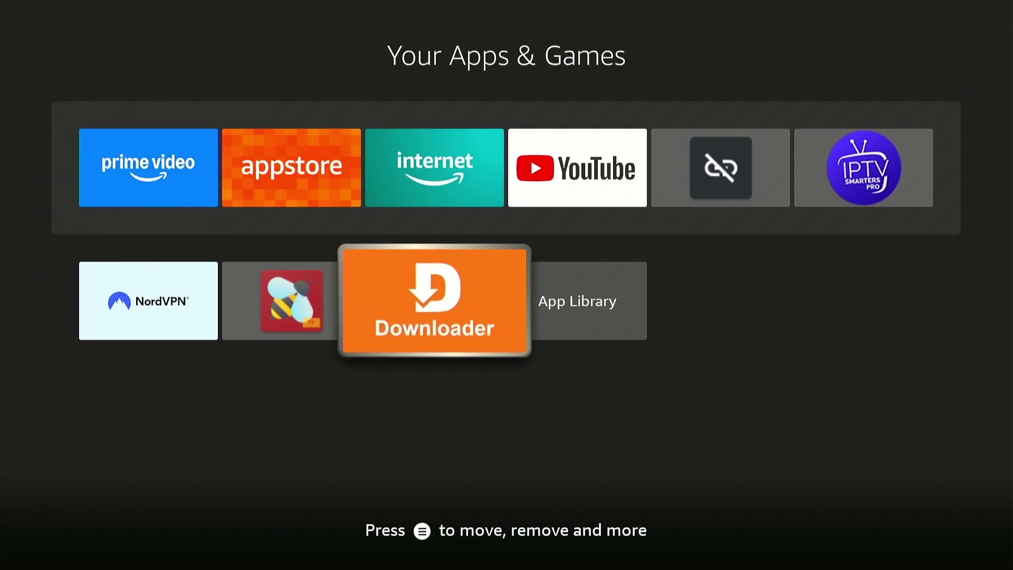
key("Return")
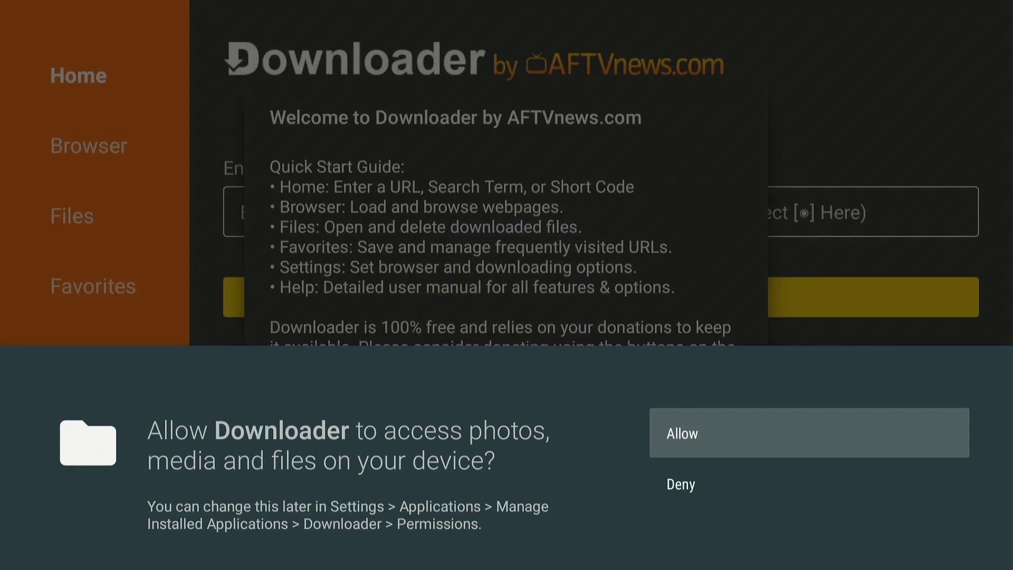
- Allow Downloader file access, dismiss the welcome dialog, and bring up the URL field keyboard
key("Return")
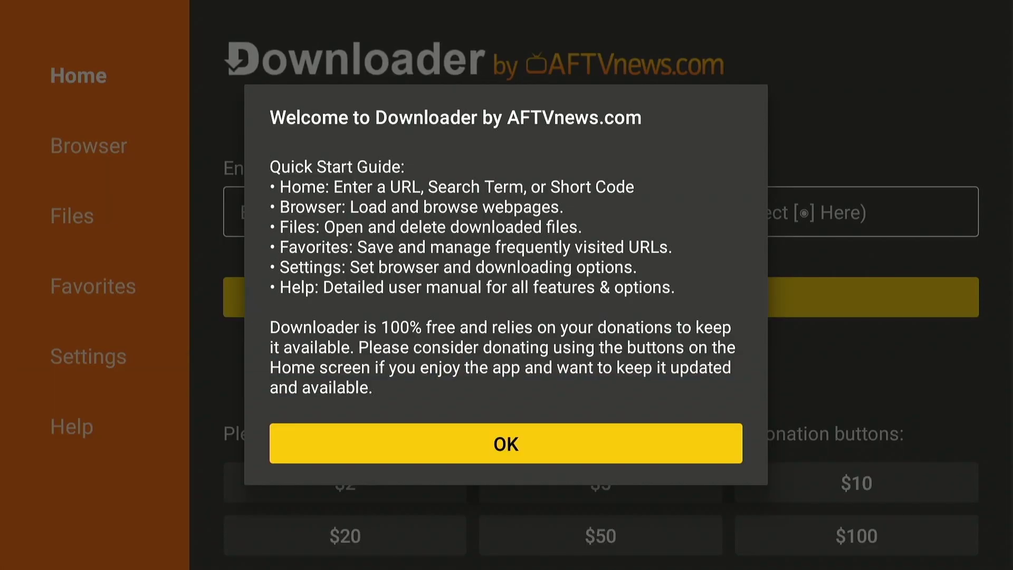
key("Return")
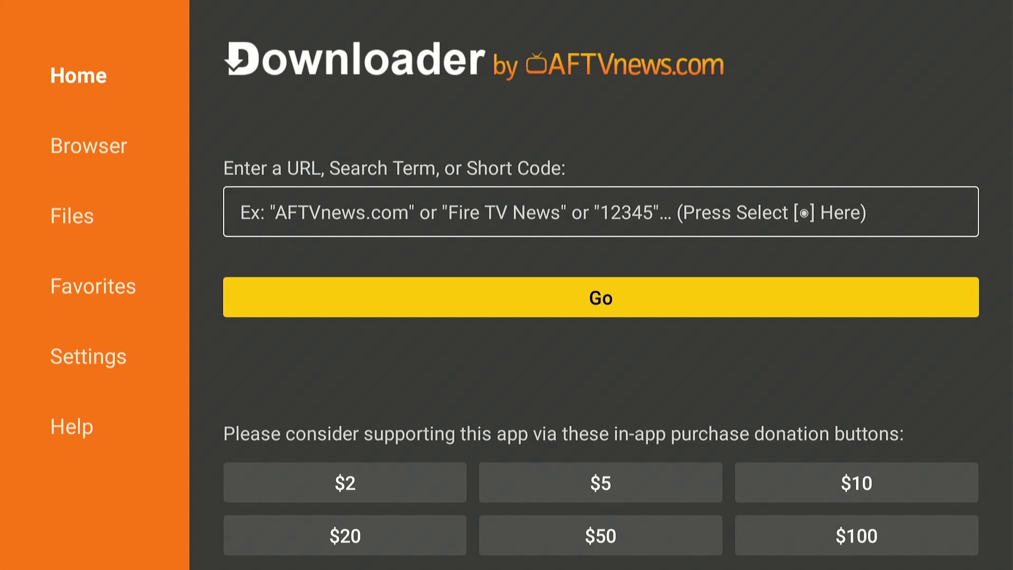
left_click(601, 211)
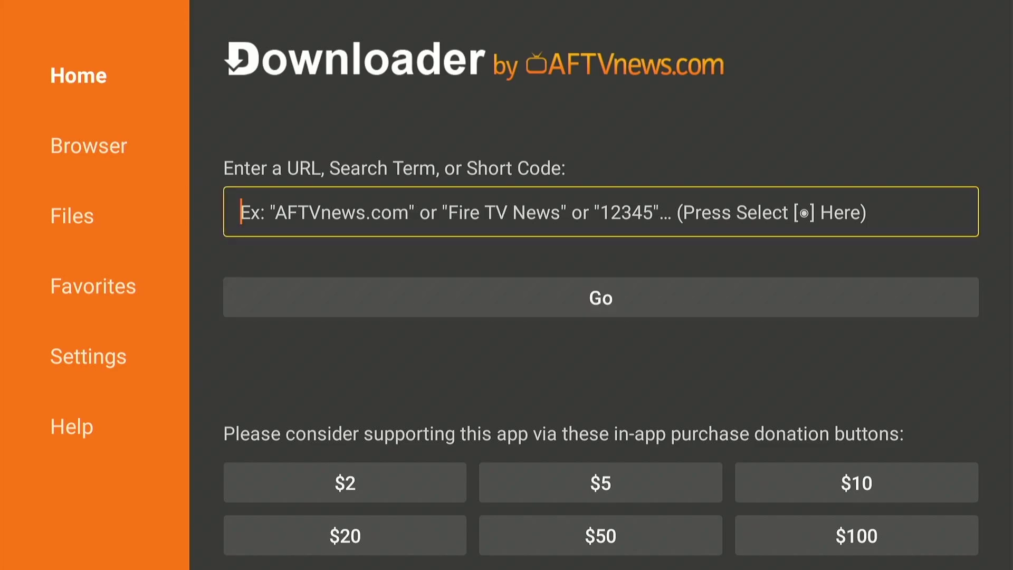
left_click(601, 212)
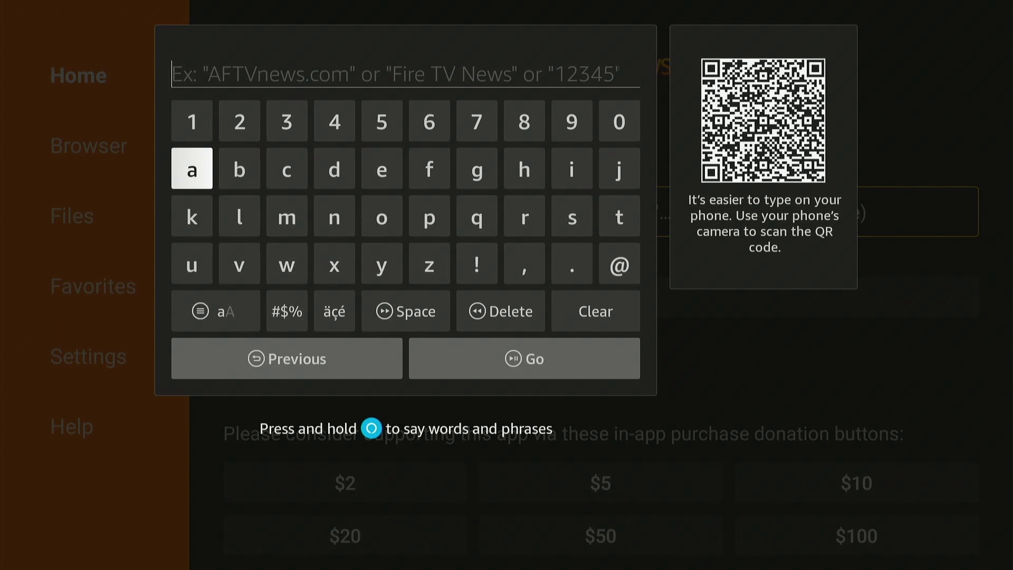
- Type the short code 6427688 on the on-screen keyboard
left_click(382, 120)
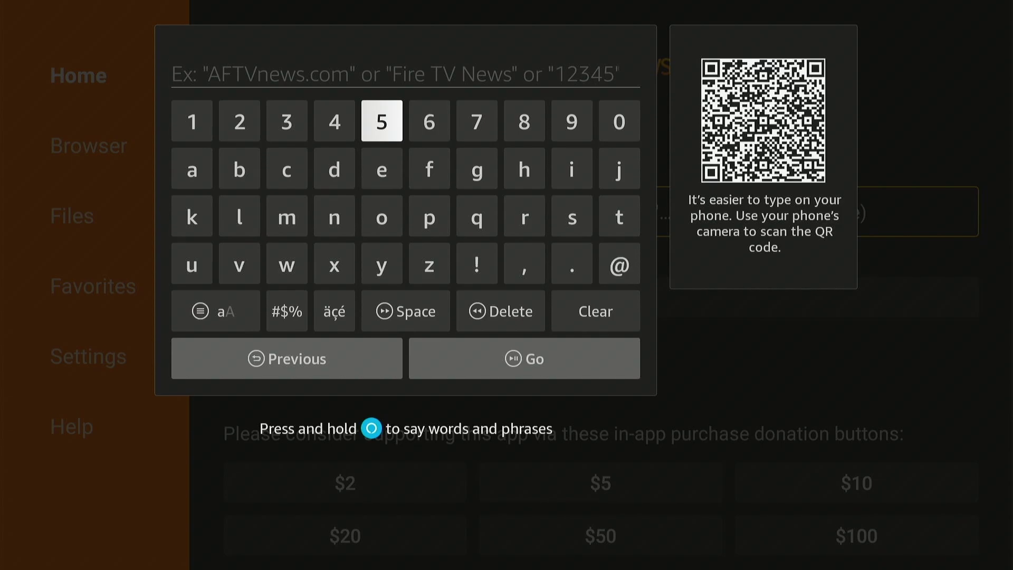
key("Right")
key("Return")
key("Left")
key("Left")
key("Return")
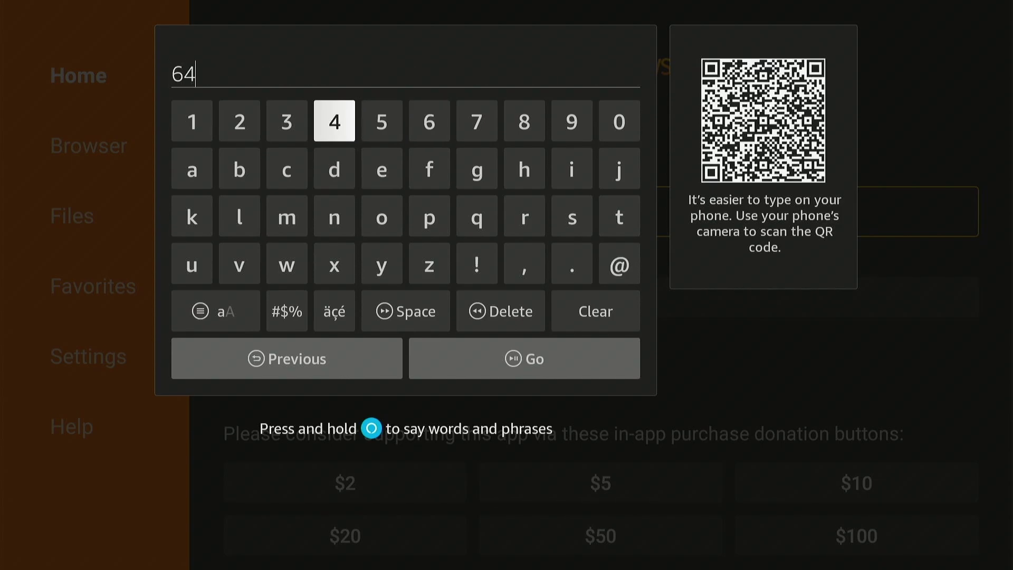
key("Left")
key("Left")
key("Return")
key("Right")
key("Right")
key("Right")
key("Right")
key("Right")
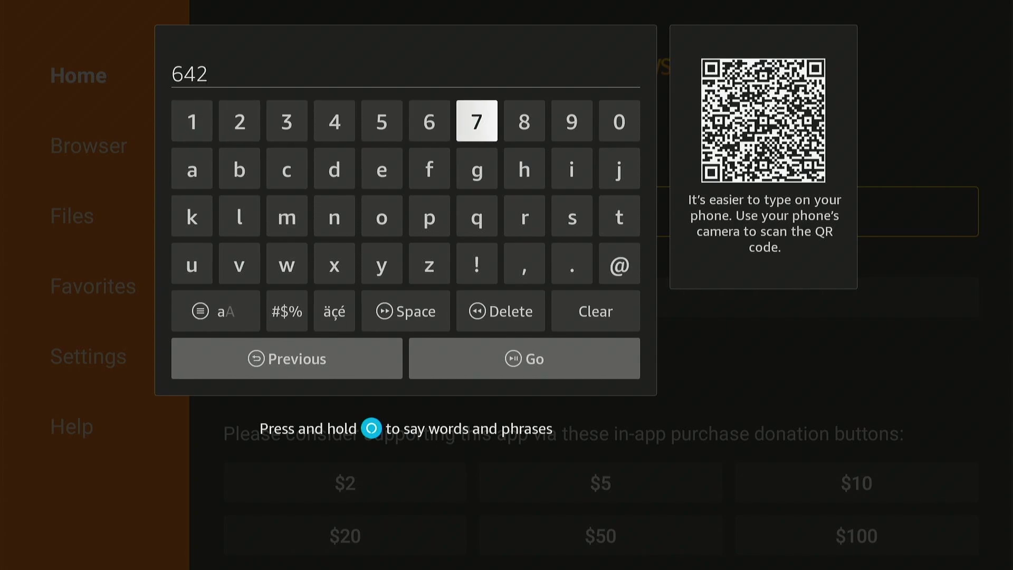
key("Return")
key("Left")
key("Return")
key("Right")
key("Right")
key("Return")
key("Return")
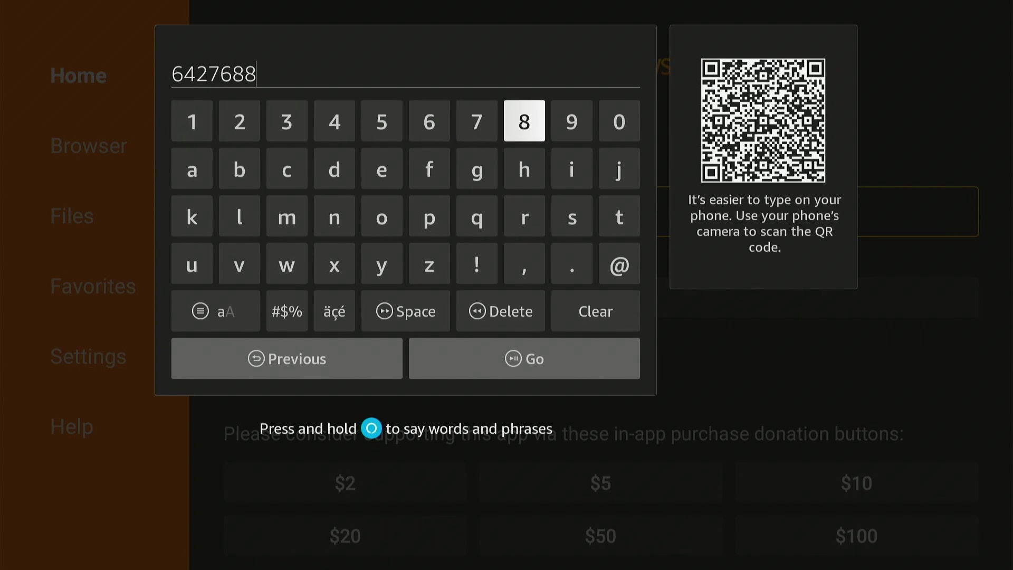
- Submit short code 6427688 to start loading its download
key("Down")
key("Down")
key("Down")
key("Down")
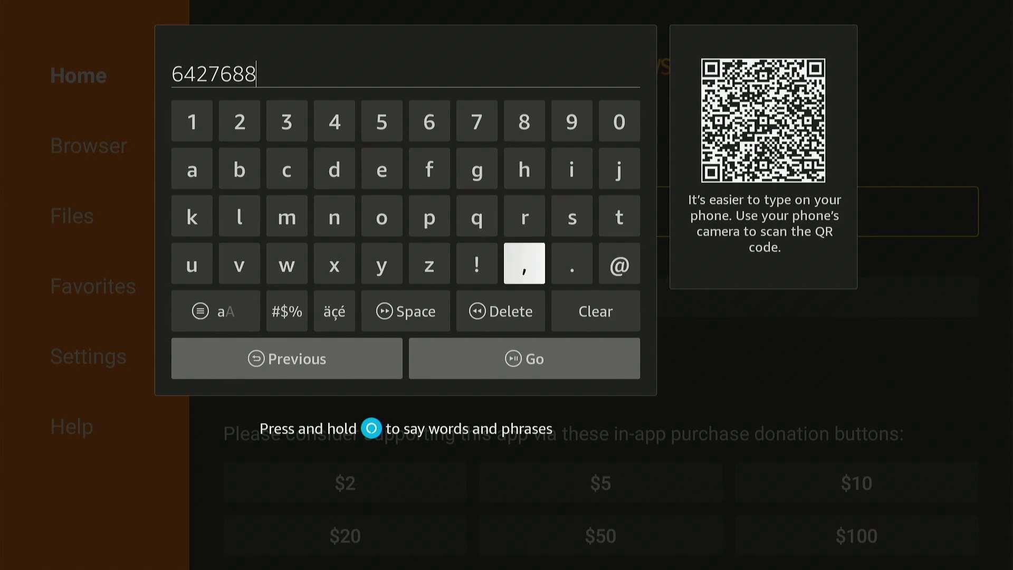
key("Return")
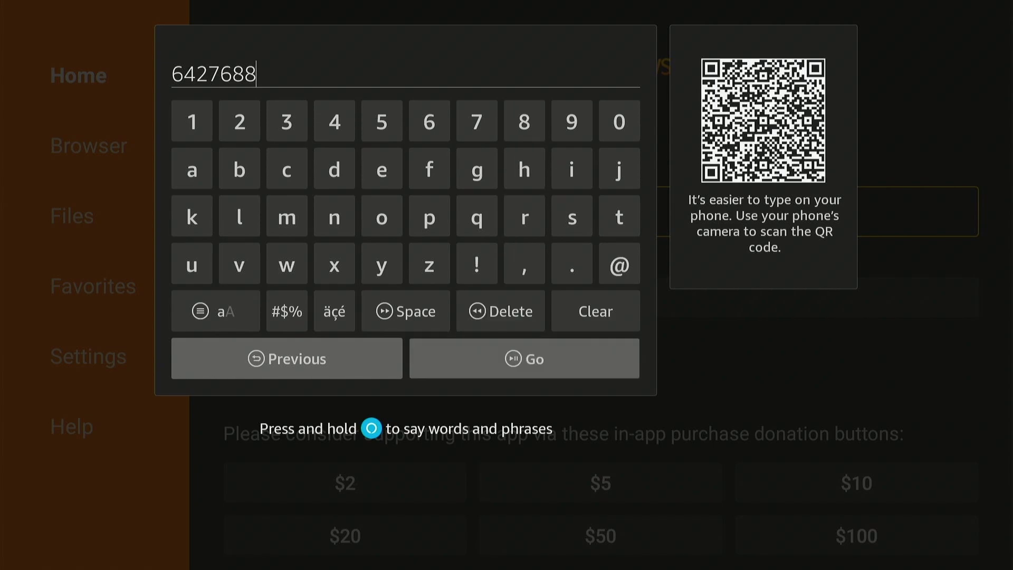
key("Down")
key("Return")
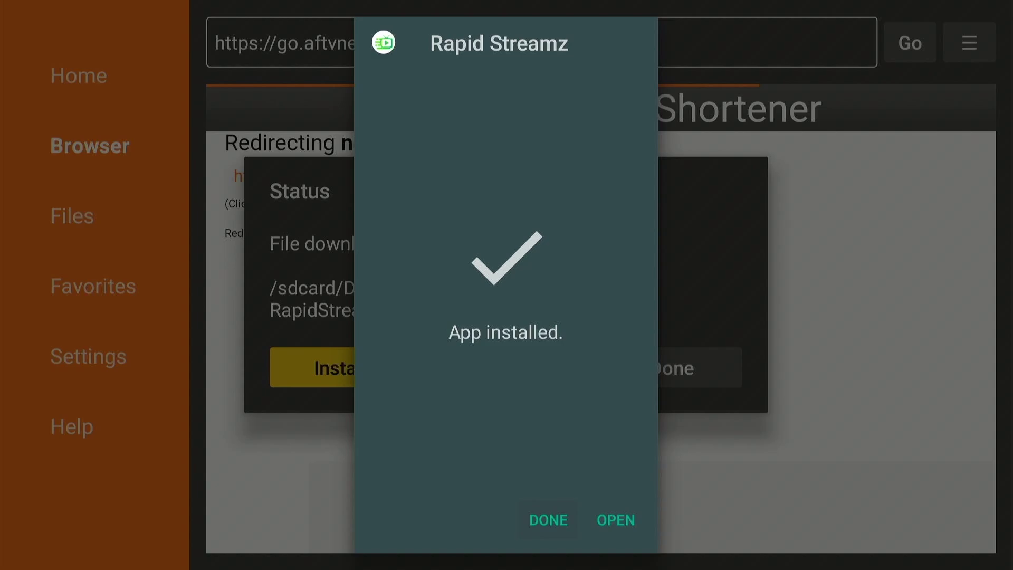
- Close the Rapid Streamz 'App installed' message with Done
key("Return")
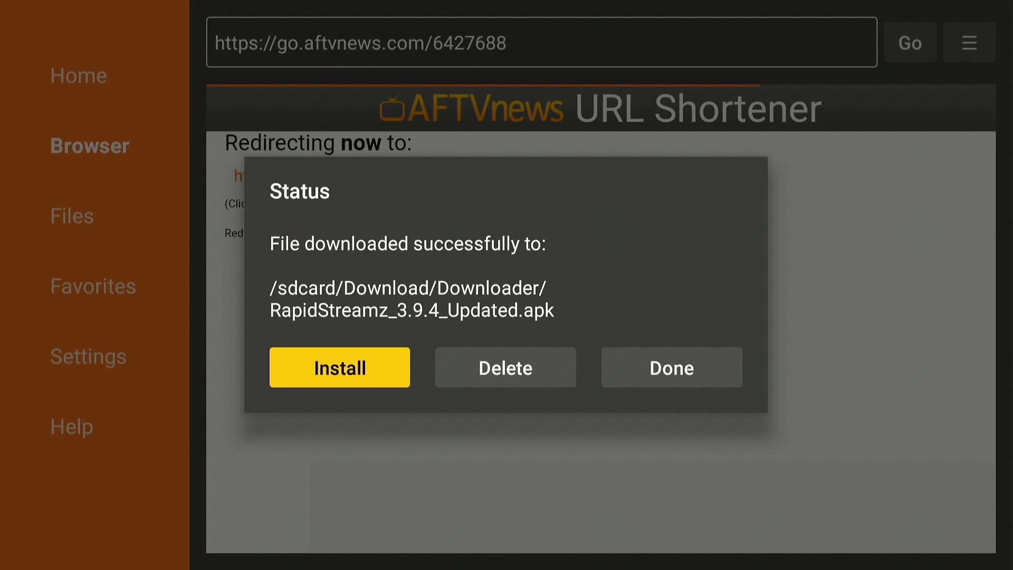
- Delete the downloaded RapidStreamz_3.9.4_Updated.apk, then bring up the Fire TV quick-settings menu
key("Right")
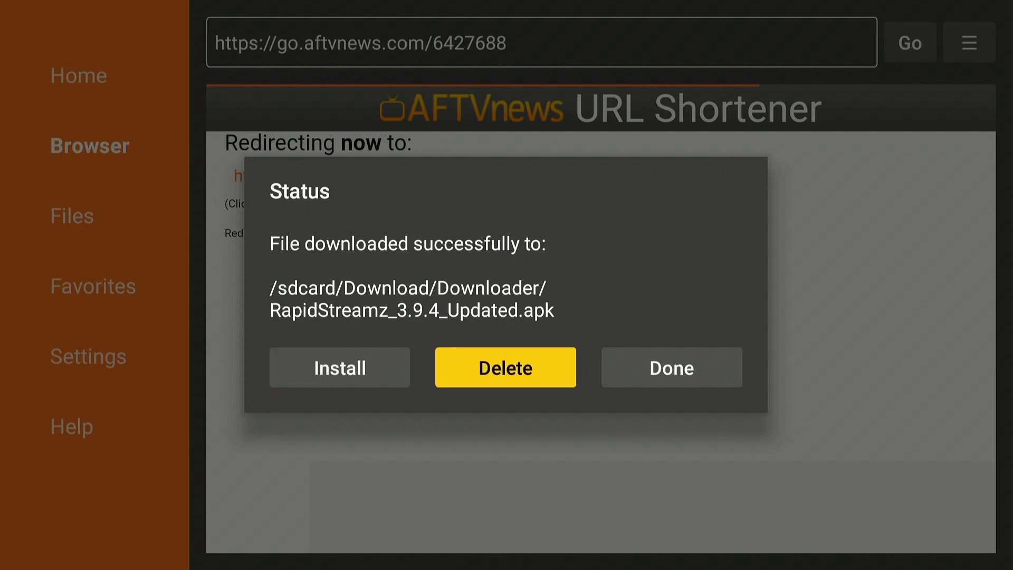
key("Return")
key("Left")
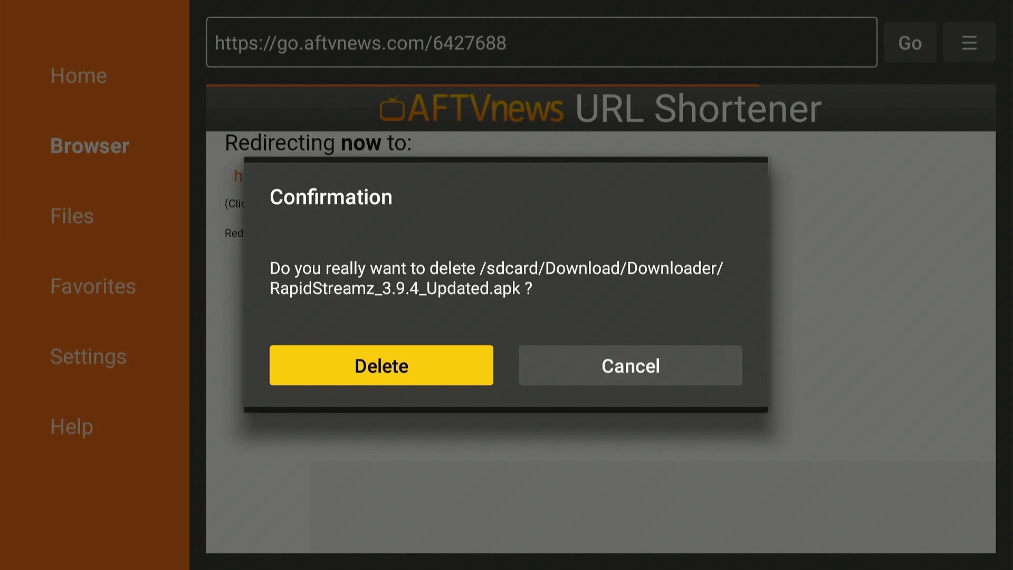
key("Return")
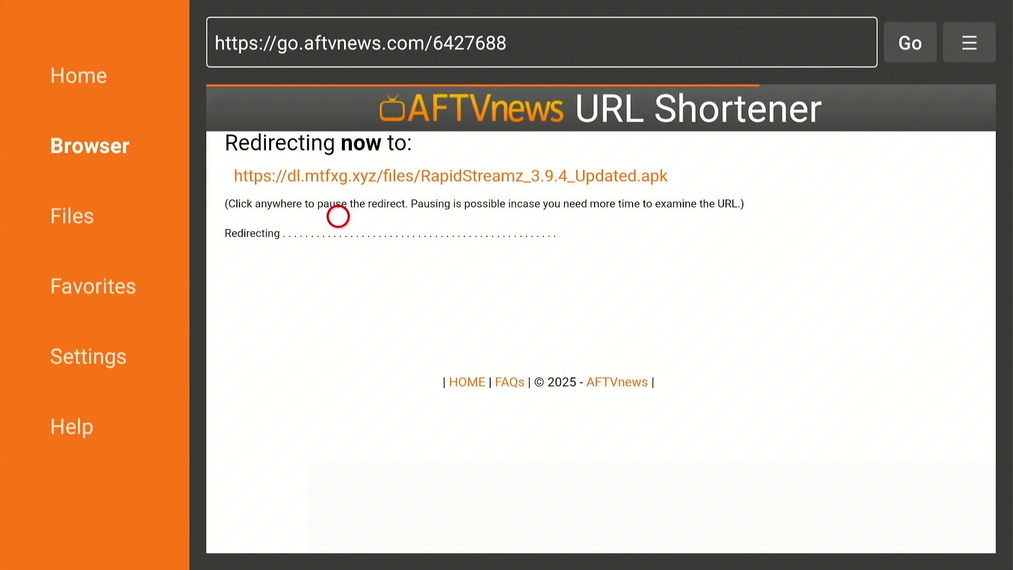
key("Home")
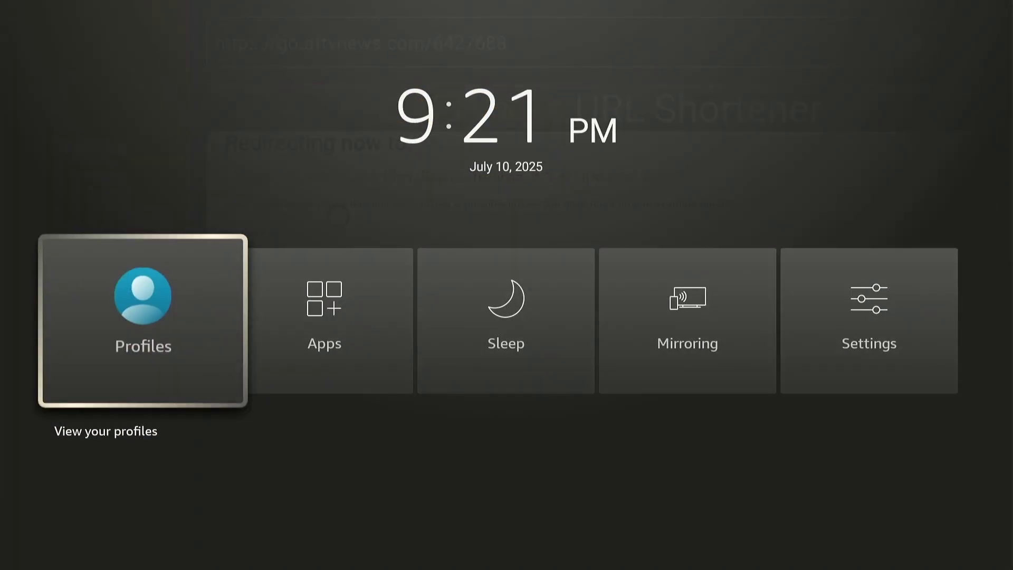
- Open Your Apps & Games and highlight the new Rapid Streamz tile beside Downloader
key("Right")
key("Return")
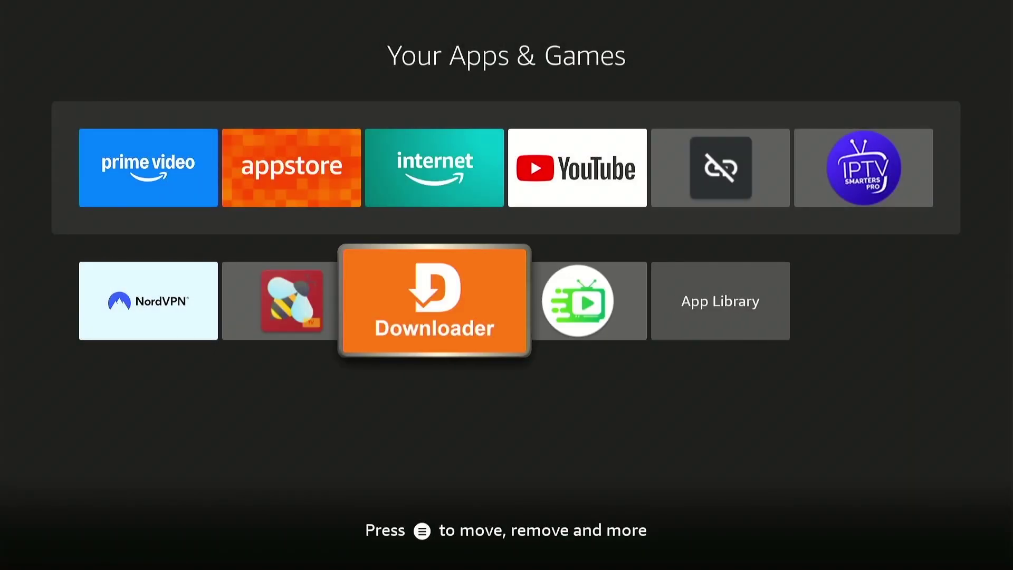
key("Up")
key("Right")
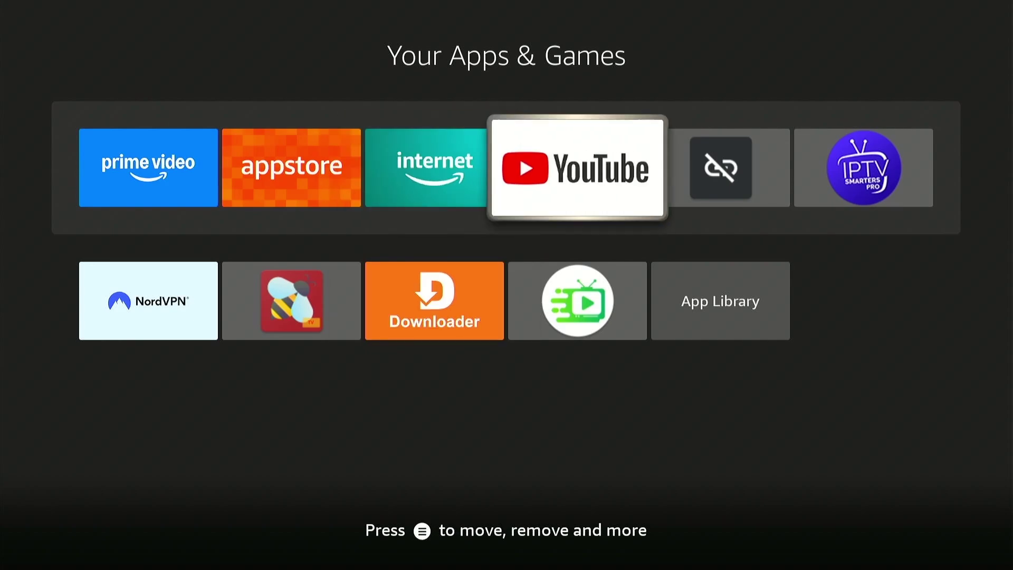
key("Down")
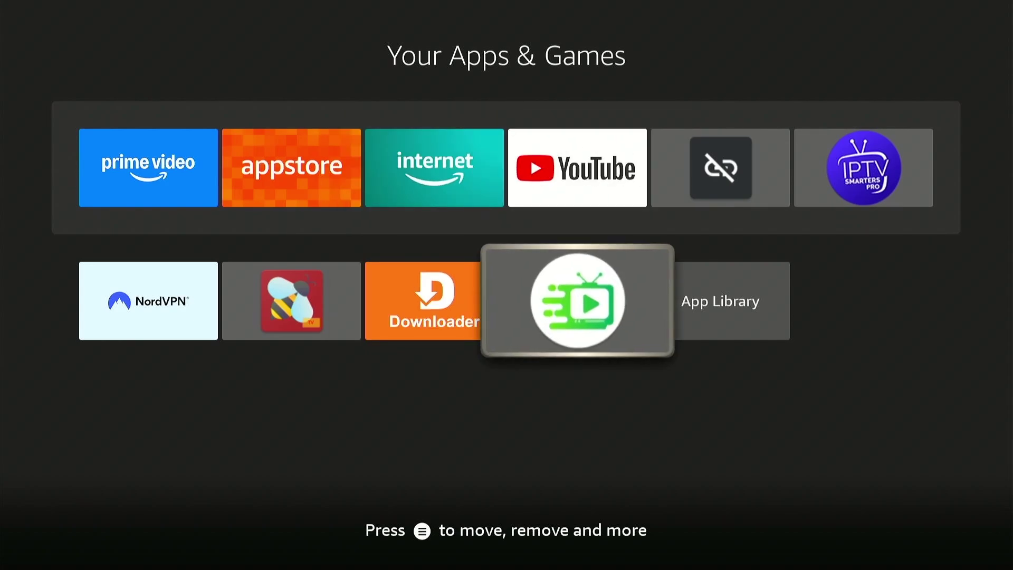